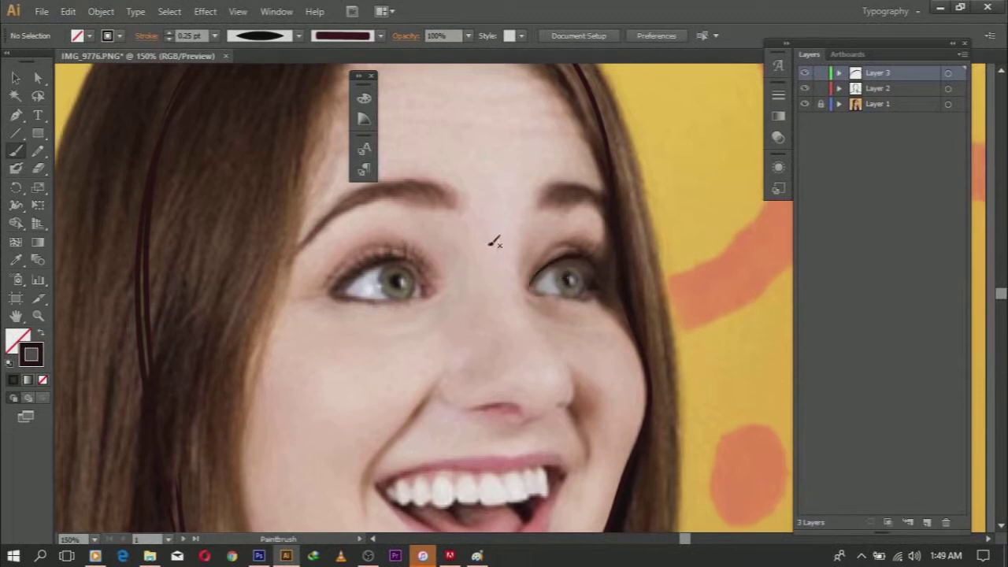
- At 0.25 pt stroke weight, paint thin lines along the lower eyelid and the right upper lid
{"action": "left_click", "coordinate": [17, 79]}
{"action": "left_click", "coordinate": [214, 35]}
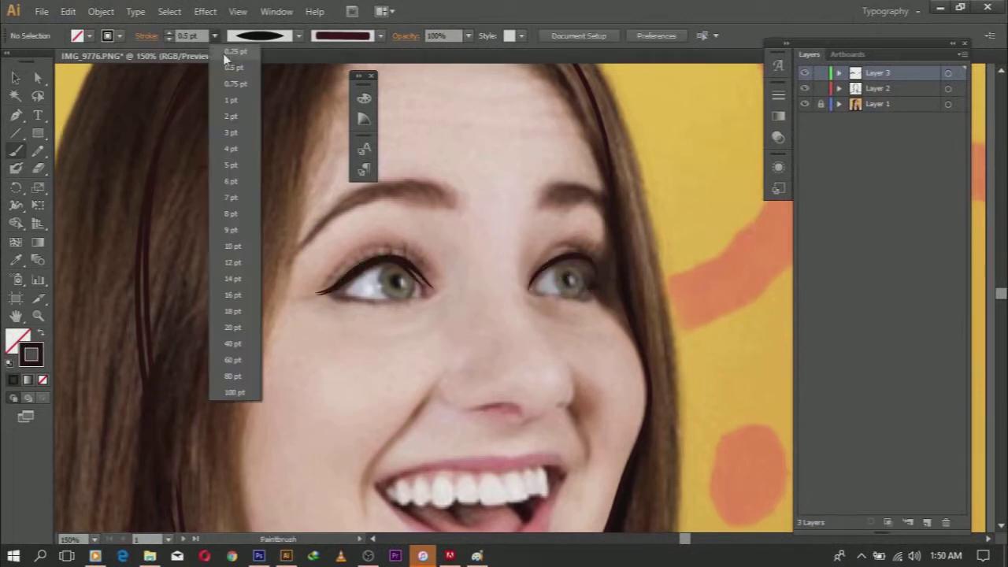
{"action": "left_click", "coordinate": [225, 63]}
{"action": "left_click_drag", "start_coordinate": [319, 292], "coordinate": [435, 296]}
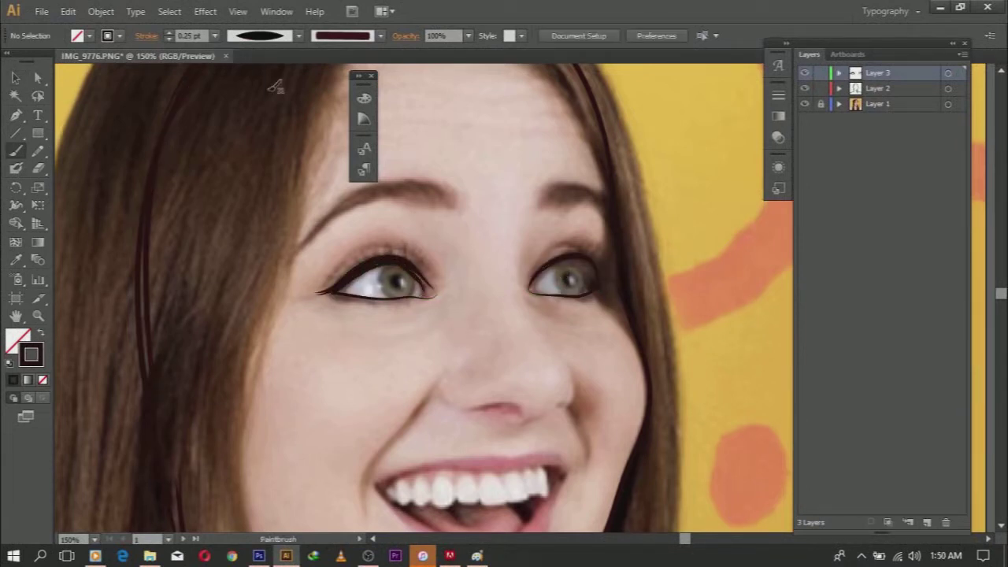
{"action": "left_click_drag", "start_coordinate": [600, 277], "coordinate": [603, 282]}
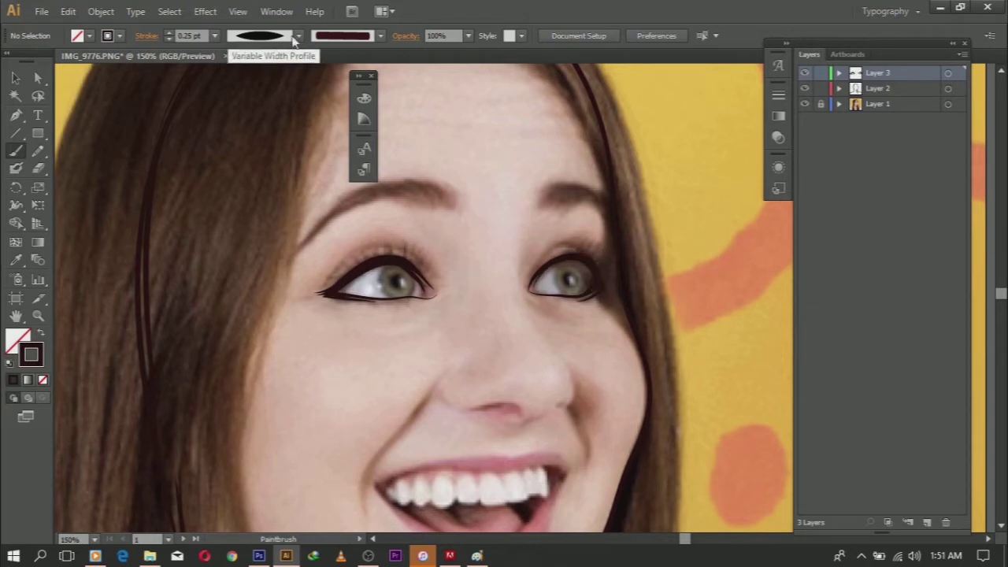
- Drop the stroke weight to 0.15 pt and select the left eye's iris outline with Direct Selection
{"action": "left_click", "coordinate": [215, 35]}
{"action": "left_click", "coordinate": [197, 55]}
{"action": "left_click", "coordinate": [37, 78]}
{"action": "left_click", "coordinate": [551, 272]}
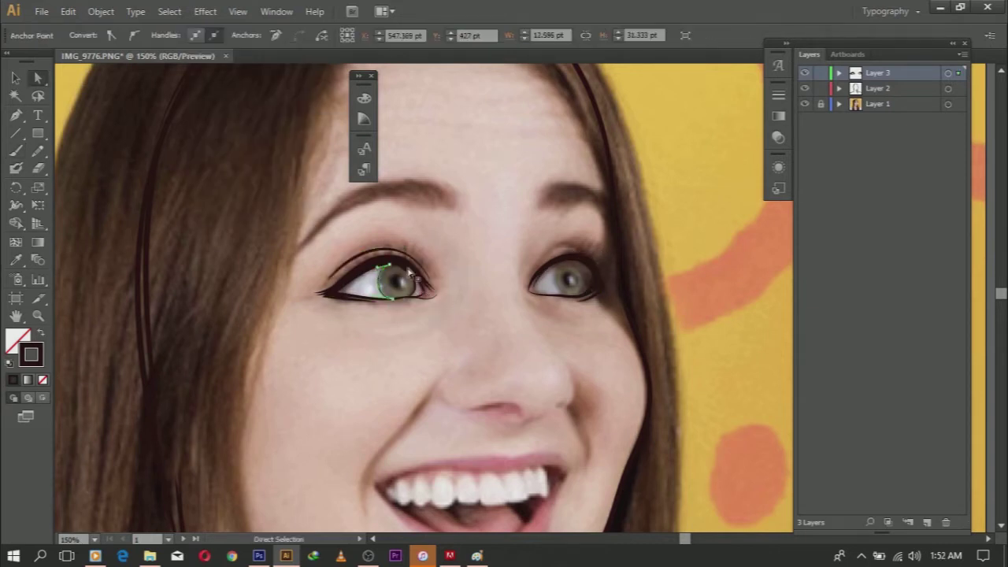
- Back on the Paintbrush at 0.25 pt, stroke around the right eye and begin the nose line
{"action": "left_click", "coordinate": [16, 151]}
{"action": "left_click", "coordinate": [215, 35]}
{"action": "left_click", "coordinate": [206, 71]}
{"action": "left_click_drag", "start_coordinate": [552, 271], "coordinate": [581, 268]}
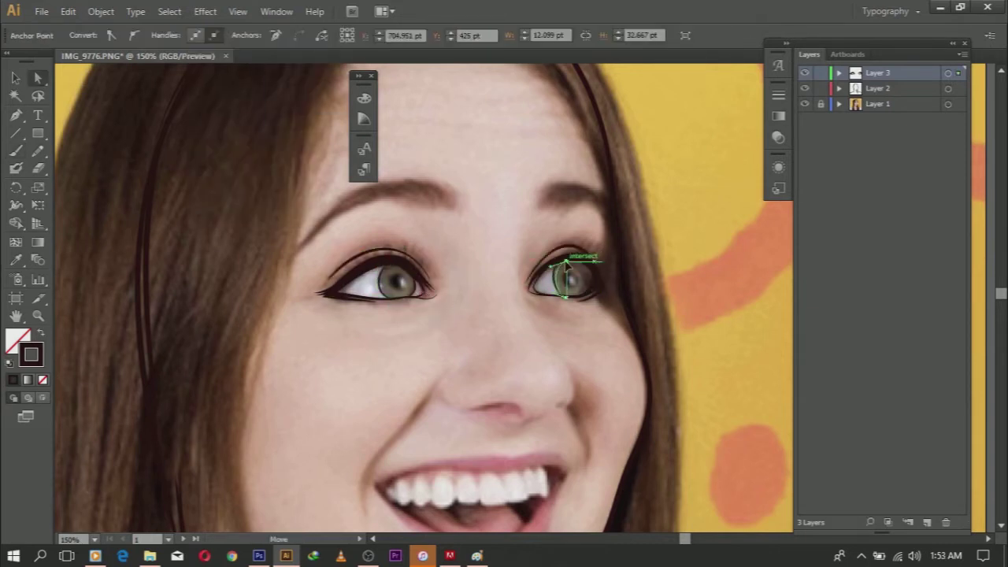
{"action": "scroll", "coordinate": [556, 209], "scroll_direction": "down", "scroll_amount": 2}
{"action": "left_click_drag", "start_coordinate": [526, 299], "coordinate": [551, 341]}
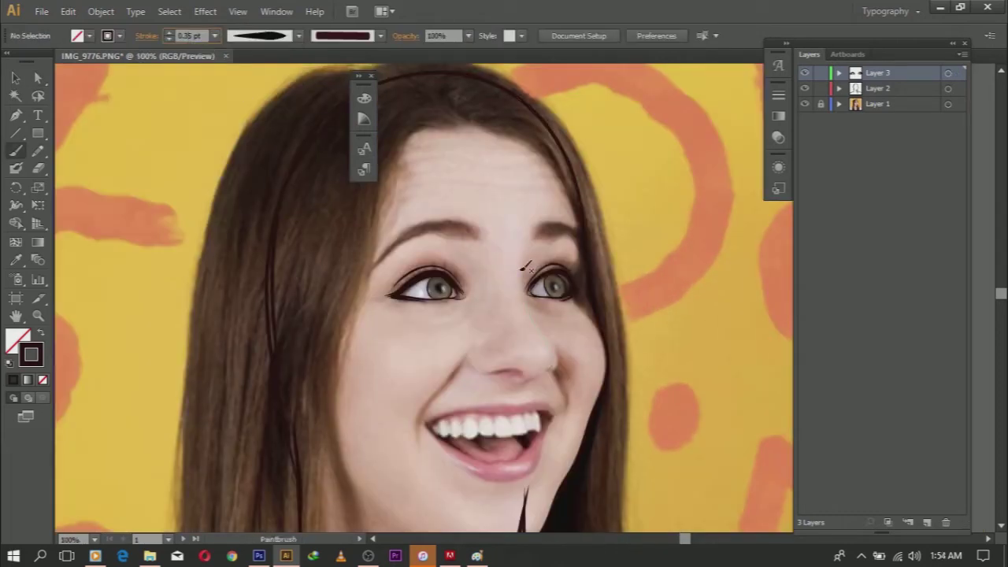
- Paint the curved nose side, the nostril curve left of it, and the nose-tip stroke
{"action": "left_click_drag", "start_coordinate": [523, 268], "coordinate": [551, 355]}
{"action": "left_click_drag", "start_coordinate": [483, 345], "coordinate": [512, 375]}
{"action": "scroll", "coordinate": [482, 373], "scroll_direction": "up", "scroll_amount": 1}
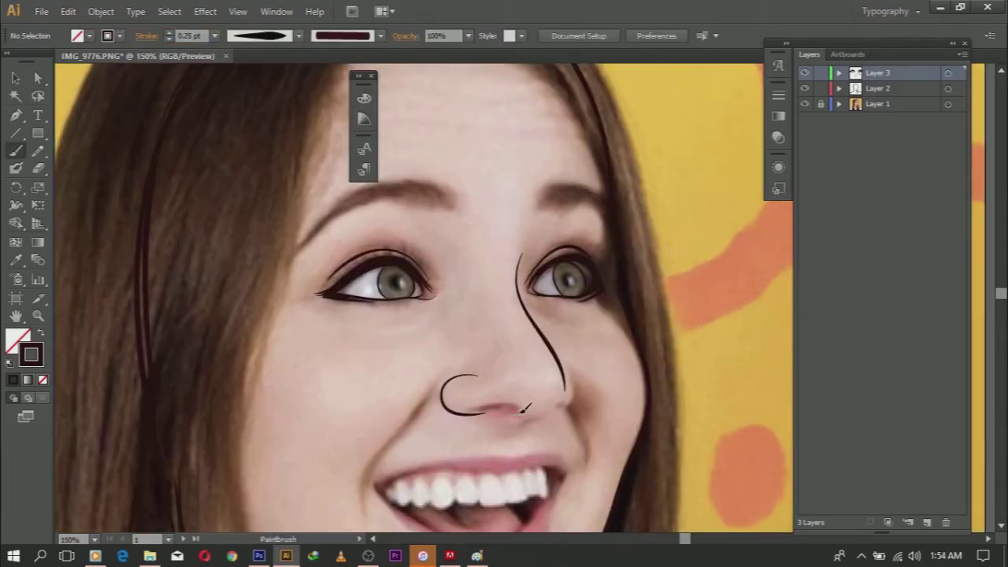
{"action": "left_click_drag", "start_coordinate": [566, 404], "coordinate": [566, 404]}
{"action": "scroll", "coordinate": [512, 362], "scroll_direction": "down", "scroll_amount": 2}
{"action": "scroll", "coordinate": [511, 363], "scroll_direction": "up", "scroll_amount": 1}
{"action": "scroll", "coordinate": [489, 347], "scroll_direction": "up", "scroll_amount": 1}
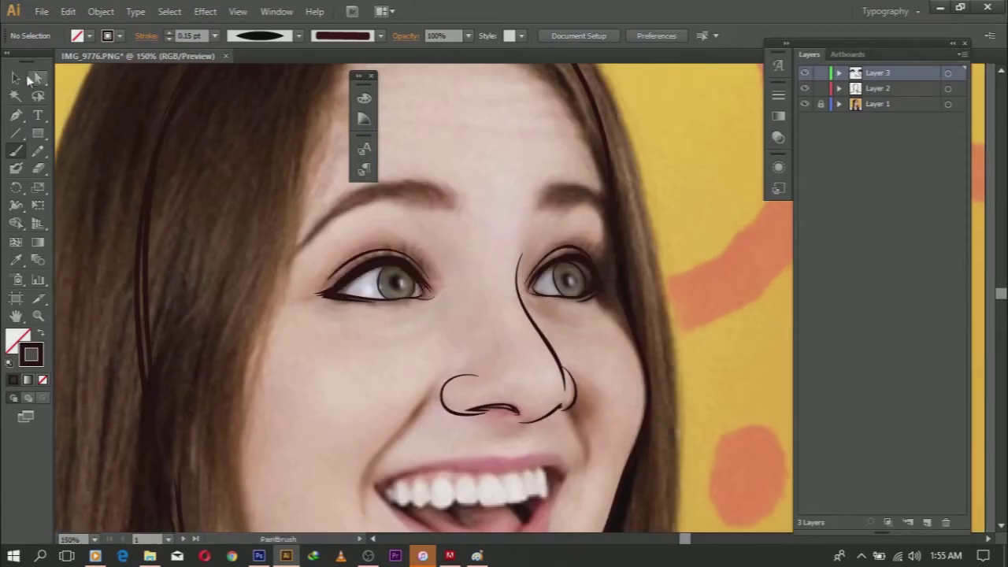
{"action": "key", "text": "a"}
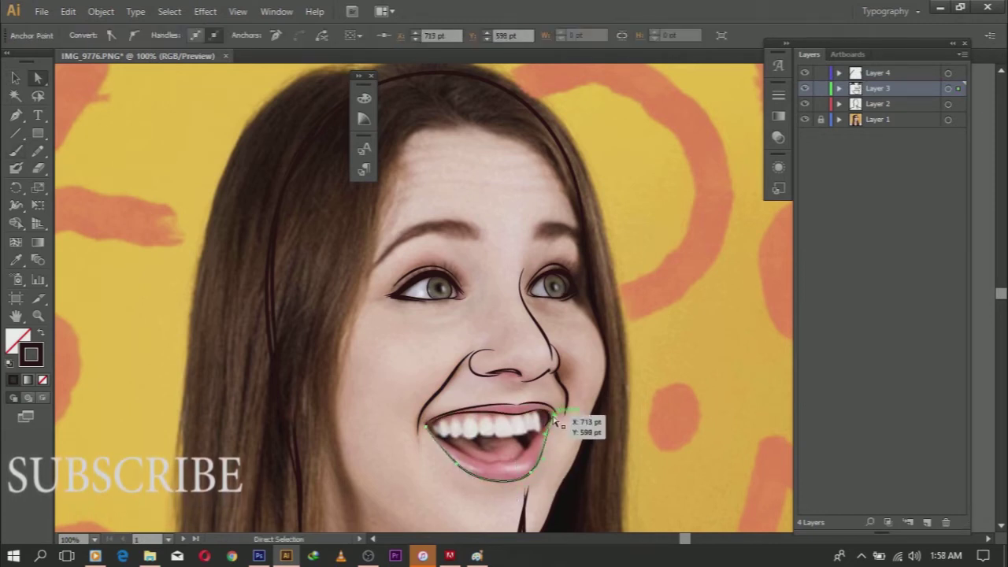
- Paint the teeth outline and the inner-mouth line below the teeth, then select the nose outline
{"action": "key", "text": "b"}
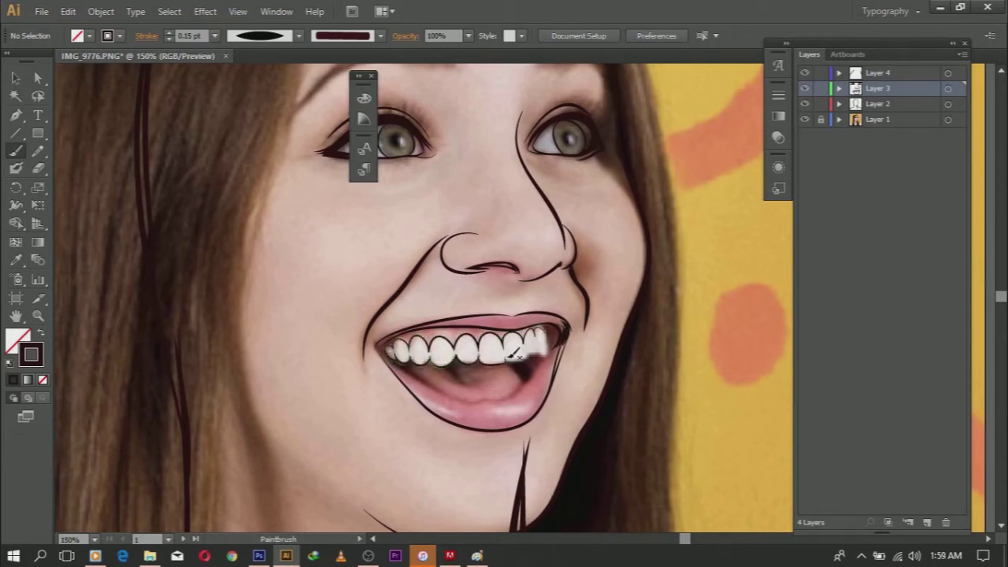
{"action": "key", "text": "v"}
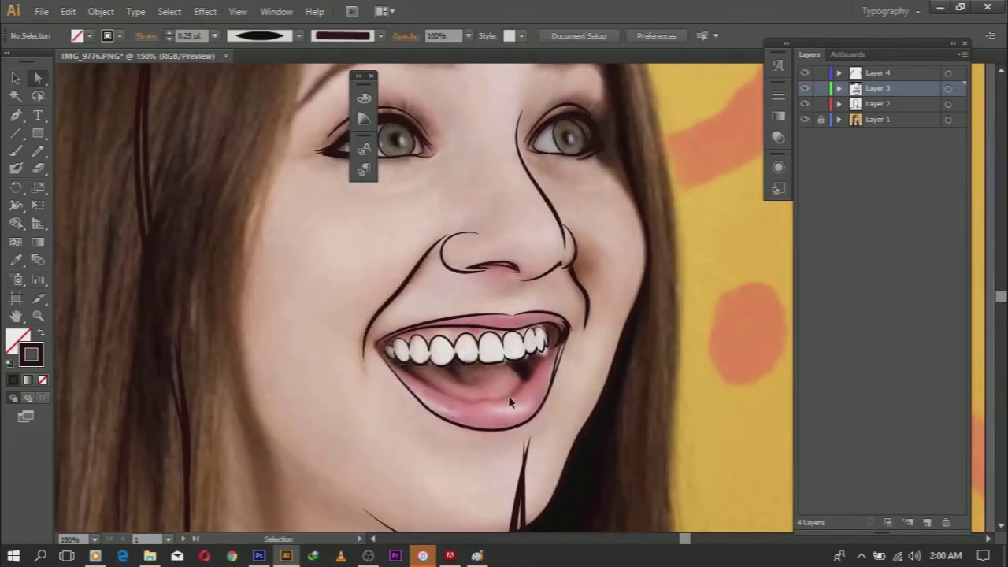
{"action": "left_click", "coordinate": [317, 206]}
{"action": "key", "text": "b"}
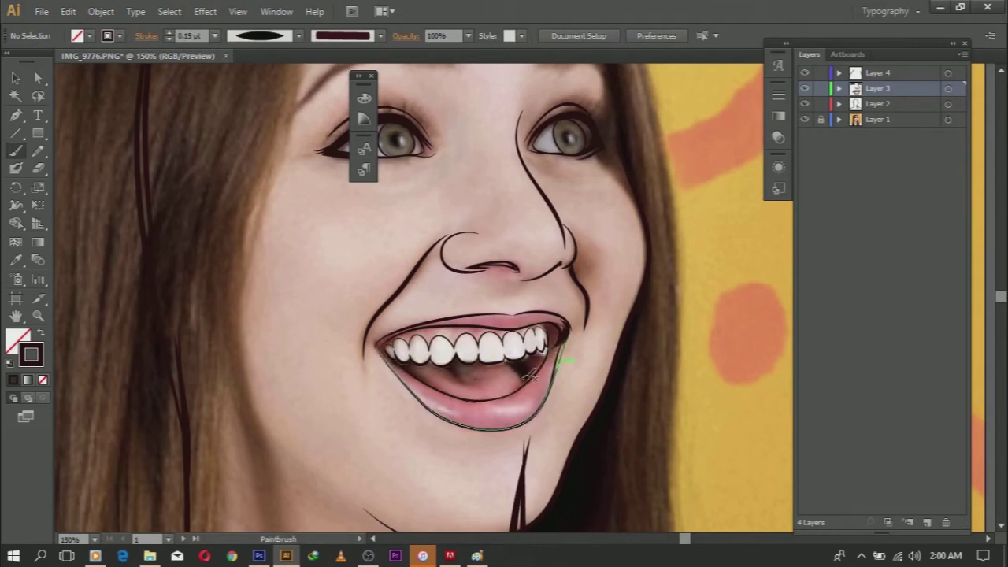
{"action": "left_click_drag", "start_coordinate": [411, 364], "coordinate": [471, 380]}
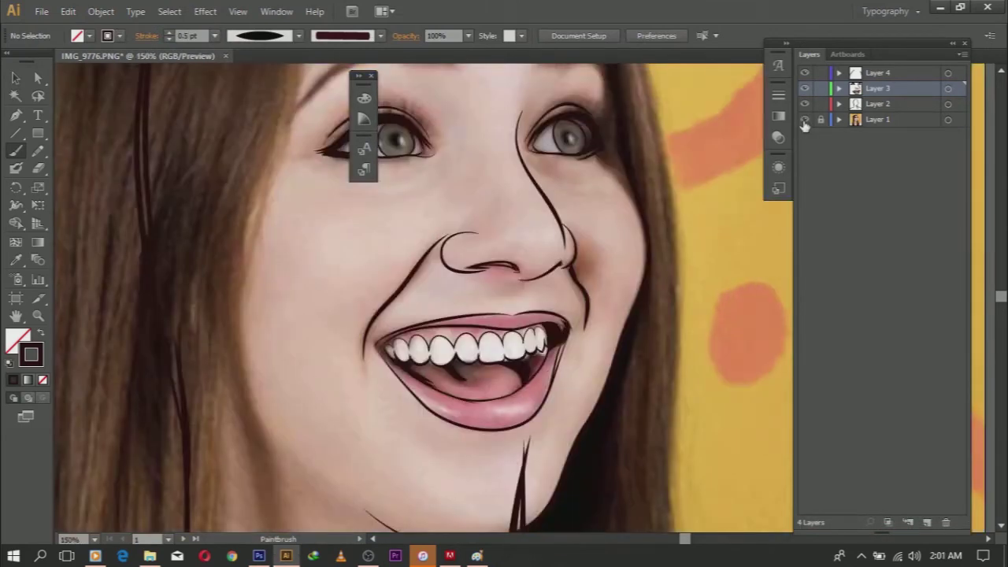
{"action": "key", "text": "v"}
{"action": "left_click", "coordinate": [480, 272]}
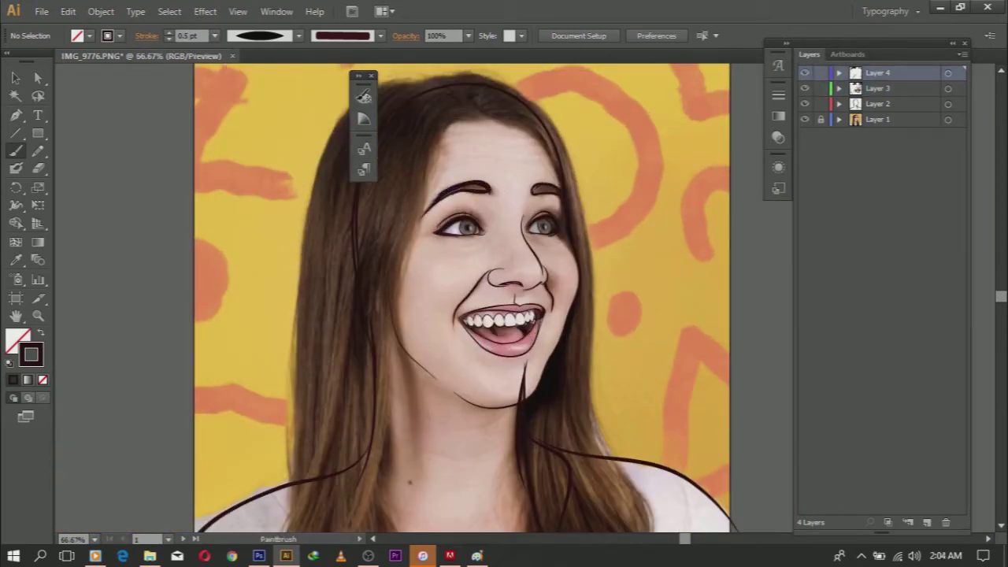
- Brush eyelashes at 0.35 pt, then outline the right and lower-left hair edges at 1–2 pt
{"action": "left_click", "coordinate": [168, 33]}
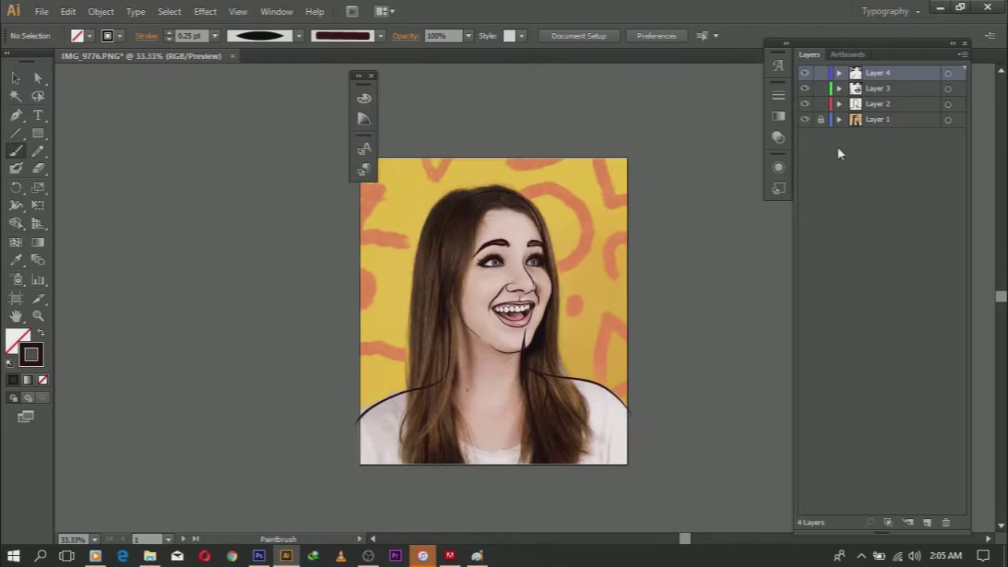
{"action": "left_click", "coordinate": [215, 36]}
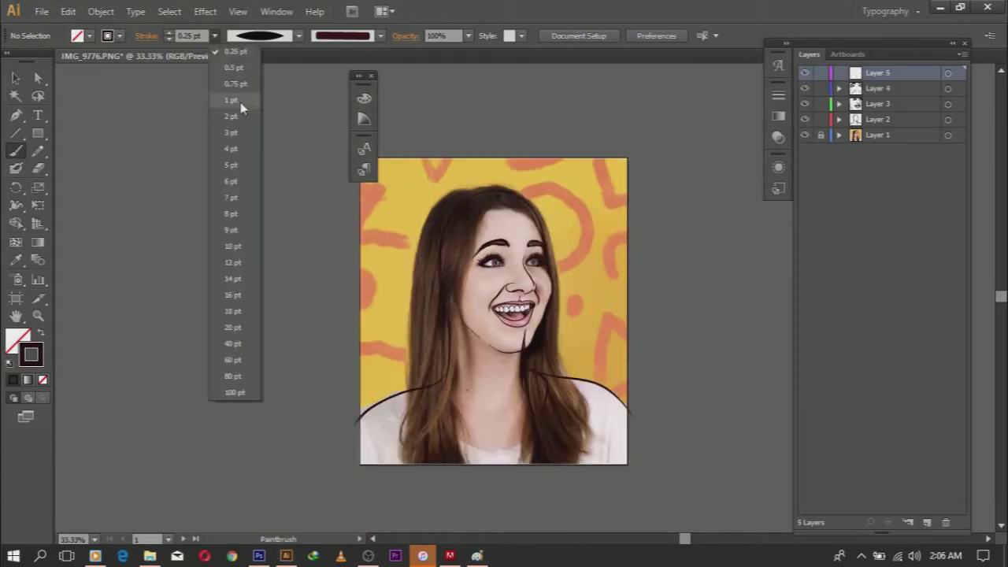
{"action": "left_click", "coordinate": [243, 103]}
{"action": "key", "text": "bracketright"}
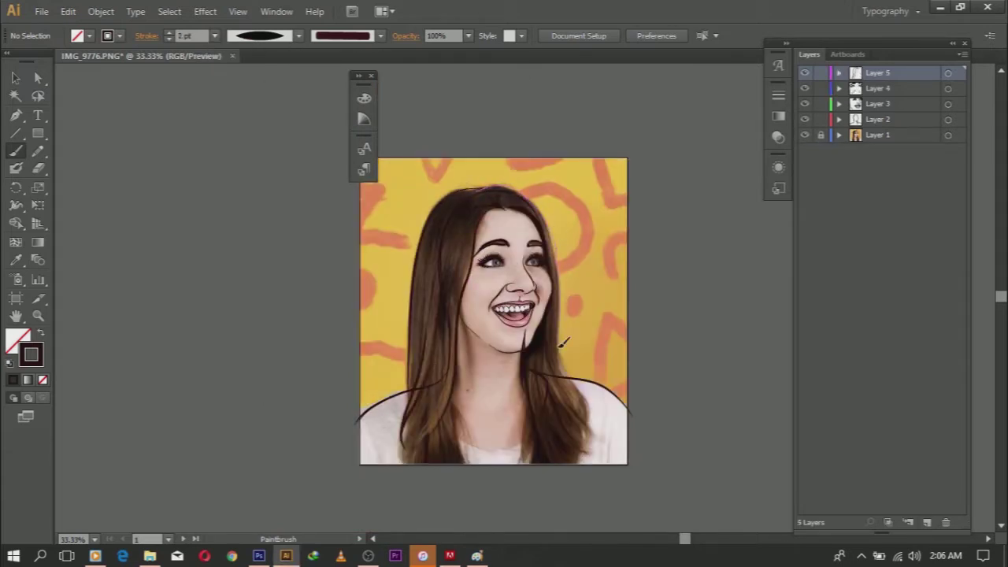
{"action": "left_click_drag", "start_coordinate": [562, 344], "coordinate": [596, 461]}
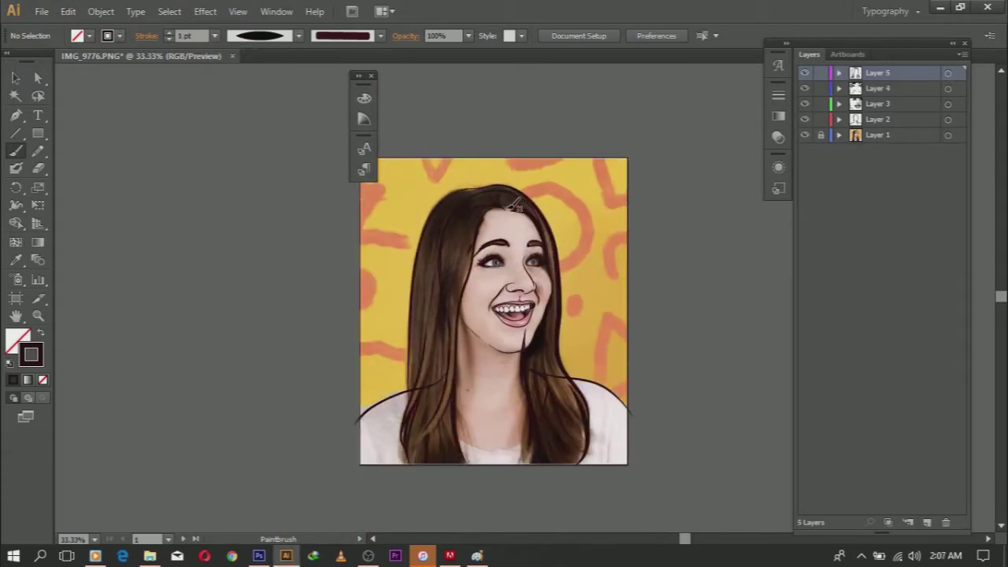
{"action": "left_click_drag", "start_coordinate": [399, 394], "coordinate": [417, 463]}
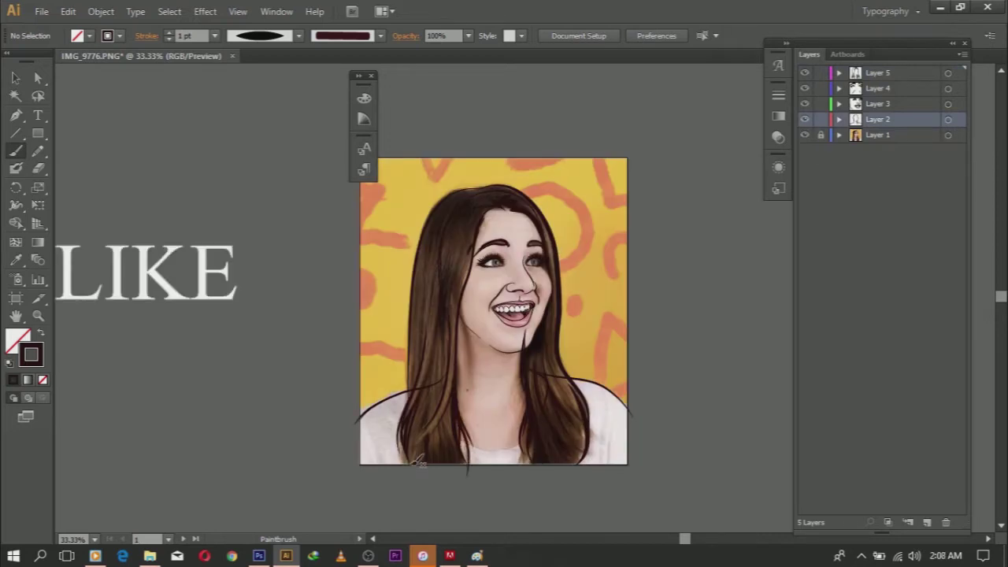
{"action": "left_click", "coordinate": [168, 39]}
{"action": "type", "text": "0.15"}
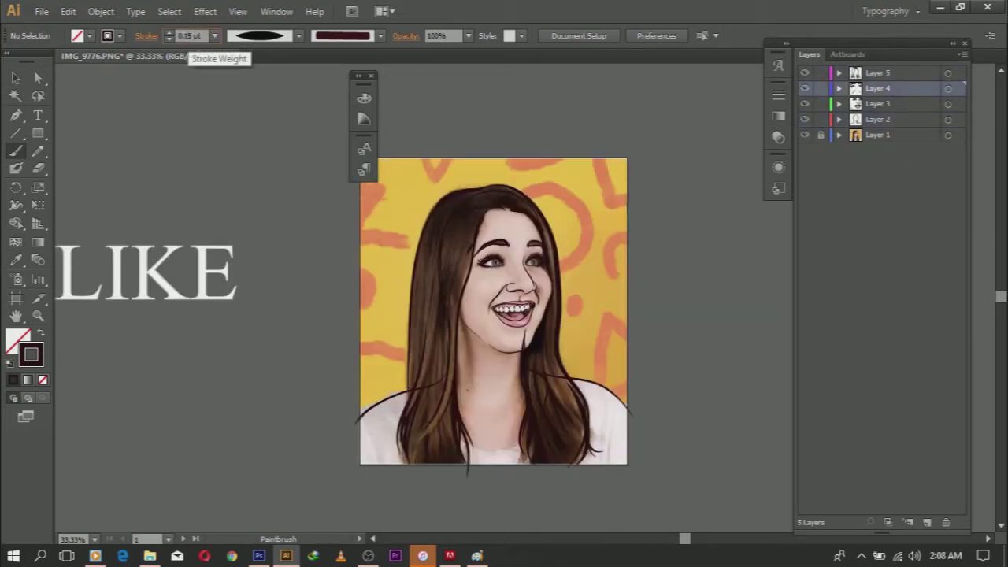
- Hide the drawing layers and the original photo, then save the file as sara.ai
{"action": "left_click_drag", "start_coordinate": [804, 103], "coordinate": [808, 77]}
{"action": "left_click", "coordinate": [804, 135]}
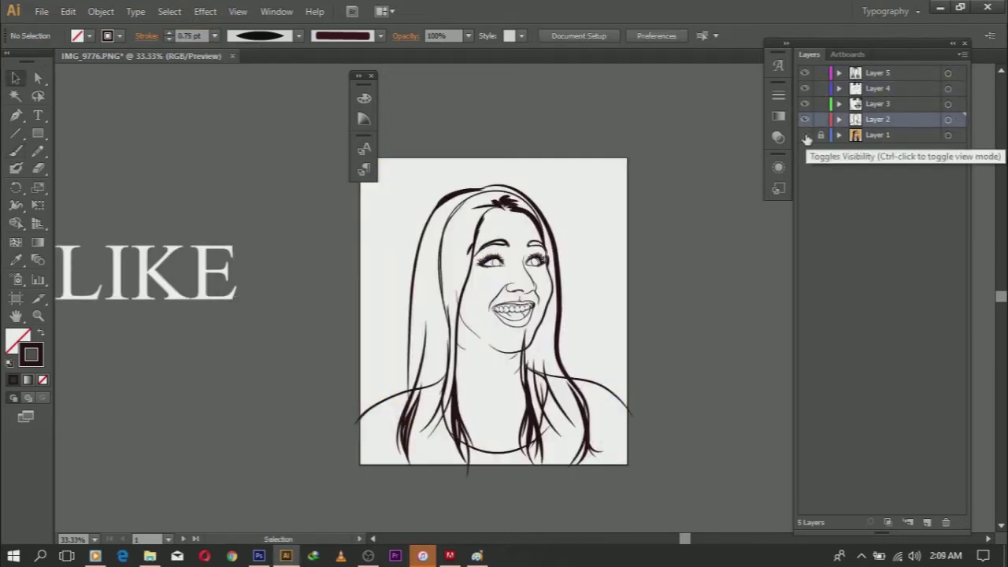
{"action": "key", "text": "ctrl+s"}
{"action": "key", "text": "Return"}
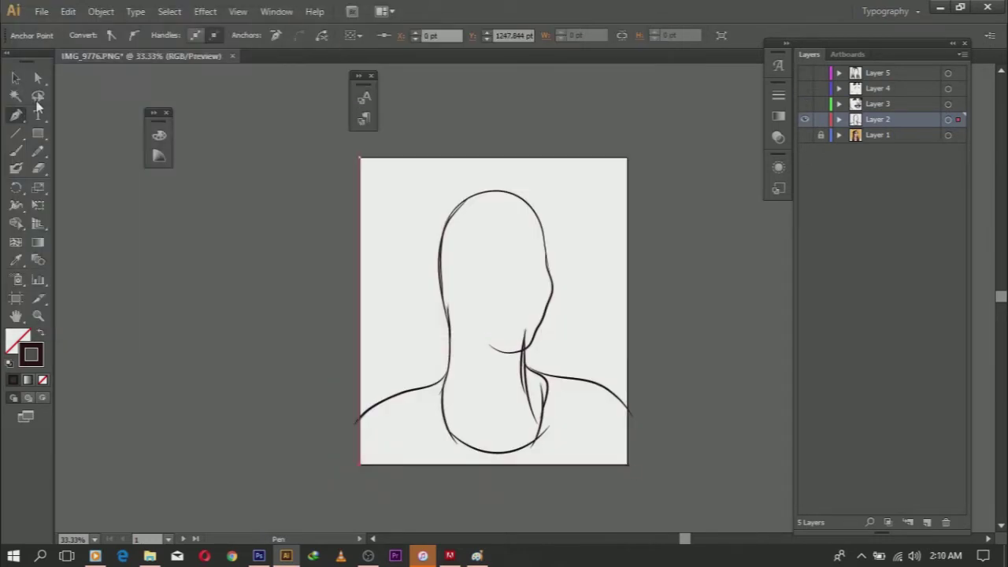
- Select all outlines, duplicate the outline layer, and expand the Live Paint into plain lines
{"action": "key", "text": "ctrl+a"}
{"action": "left_click", "coordinate": [101, 11]}
{"action": "key", "text": "Escape"}
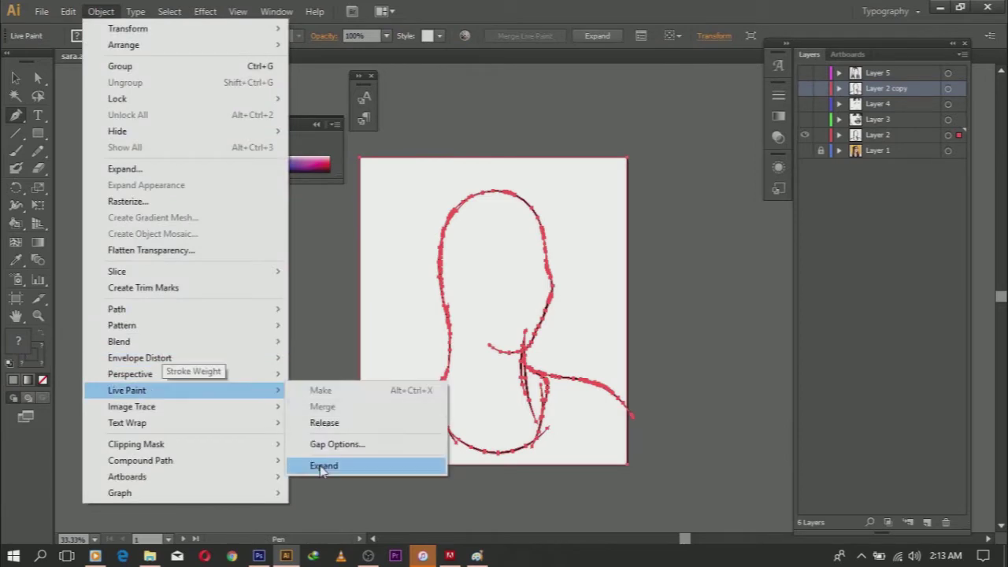
{"action": "left_click", "coordinate": [322, 466]}
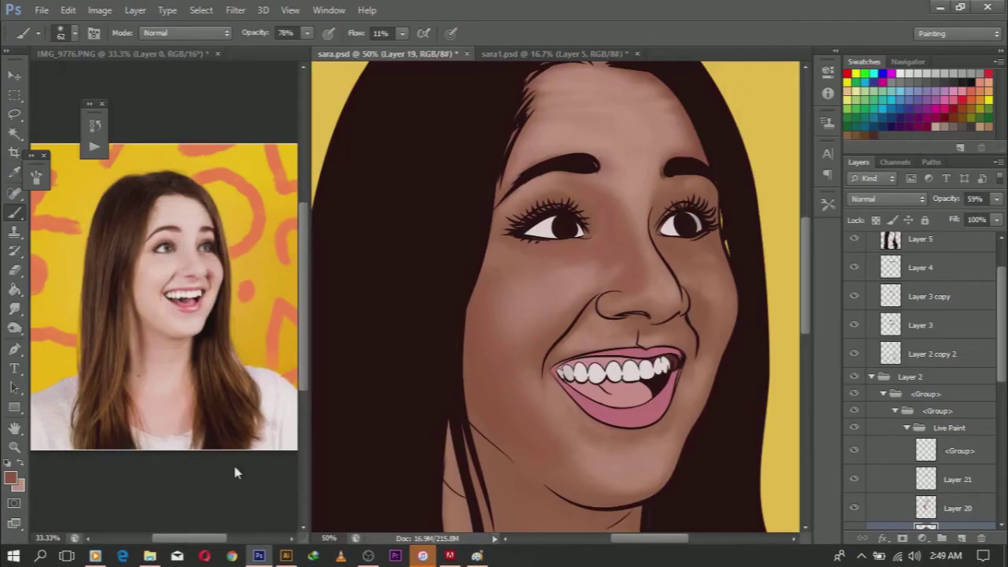
- Set a dark brown foreground colour, then switch to a lighter pinkish-brown skin tone
{"action": "left_click", "coordinate": [11, 478]}
{"action": "left_click", "coordinate": [393, 232]}
{"action": "scroll", "coordinate": [581, 384], "scroll_direction": "left", "scroll_amount": 2}
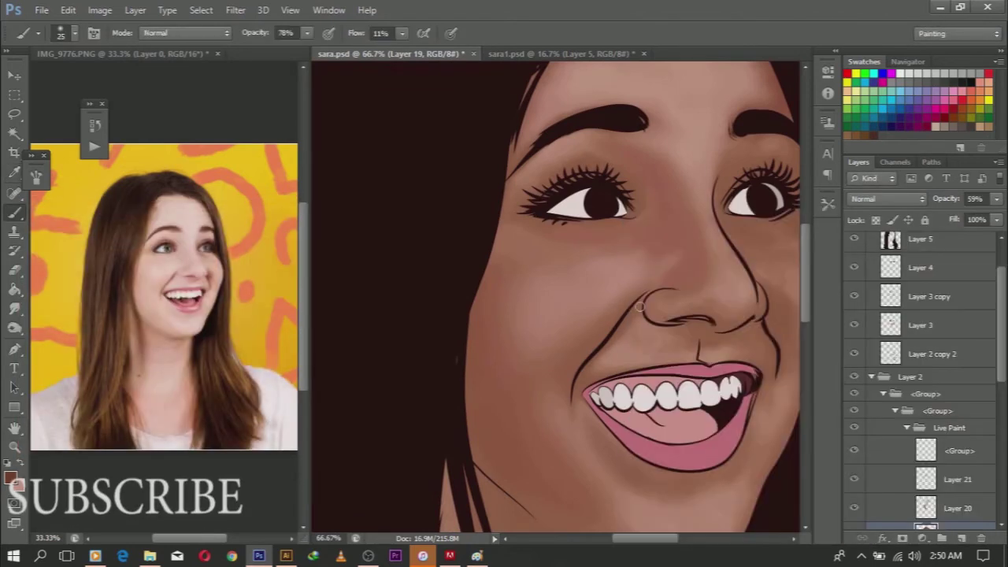
{"action": "left_click", "coordinate": [11, 477]}
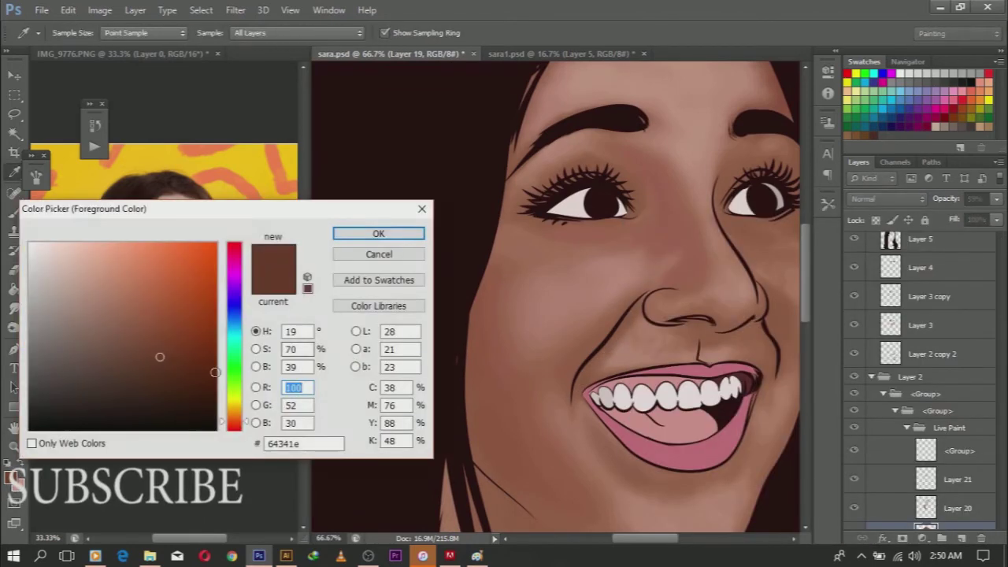
{"action": "left_click", "coordinate": [367, 236]}
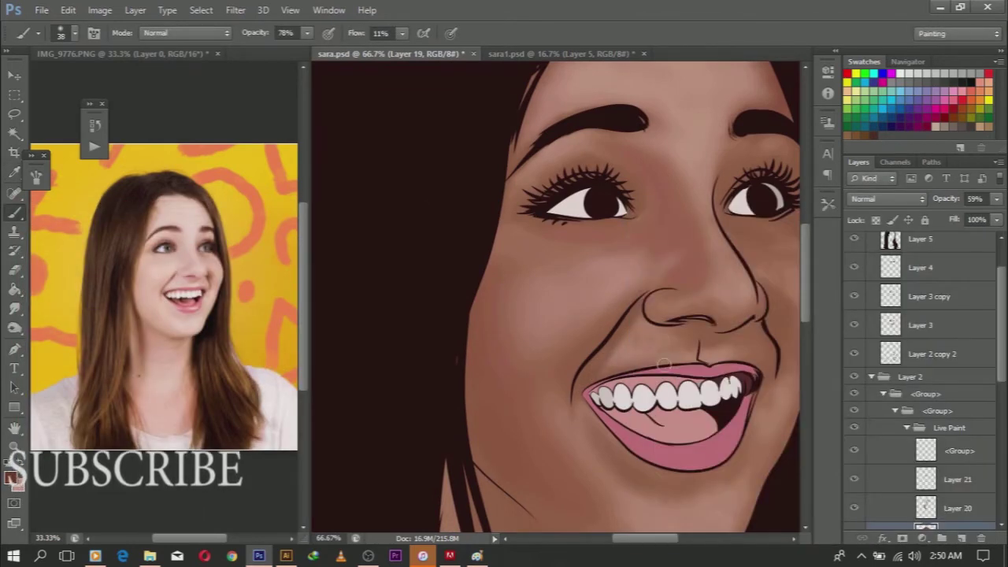
{"action": "left_click", "coordinate": [11, 477]}
{"action": "left_click", "coordinate": [113, 300]}
{"action": "left_click", "coordinate": [377, 231]}
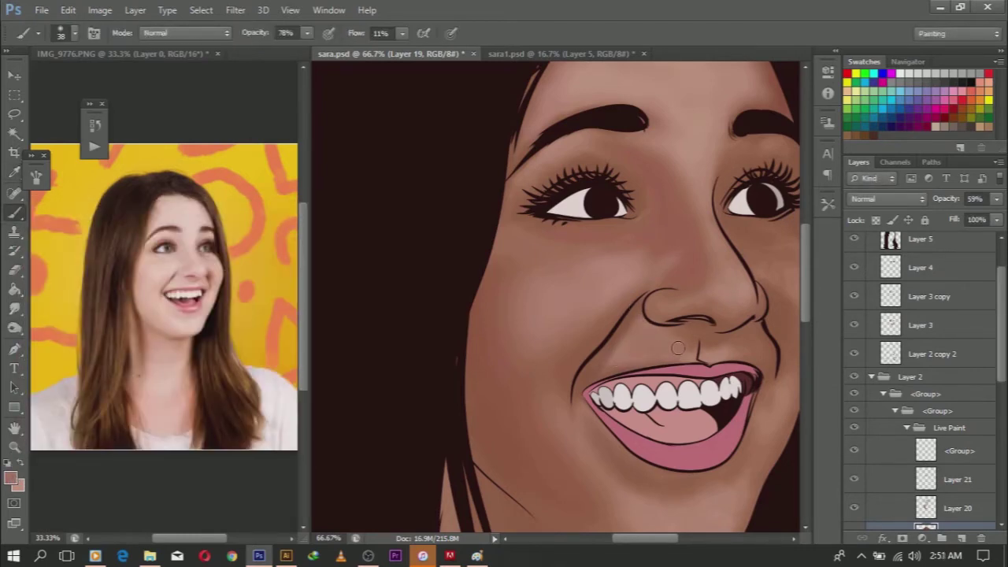
- Choose a darker brown painting colour and check the brush size options
{"action": "scroll", "coordinate": [677, 347], "scroll_direction": "right", "scroll_amount": 5}
{"action": "left_click", "coordinate": [11, 477]}
{"action": "left_click", "coordinate": [132, 321]}
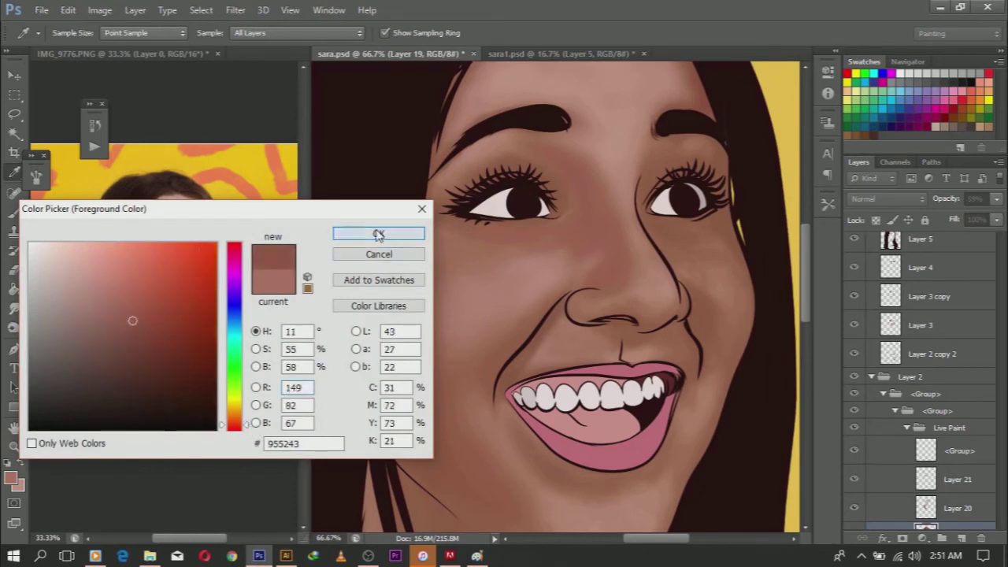
{"action": "left_click", "coordinate": [378, 235]}
{"action": "right_click", "coordinate": [639, 207]}
{"action": "left_click", "coordinate": [630, 358]}
- Pick a new brown for shading and enlarge the brush to 54 px
{"action": "left_click", "coordinate": [11, 477]}
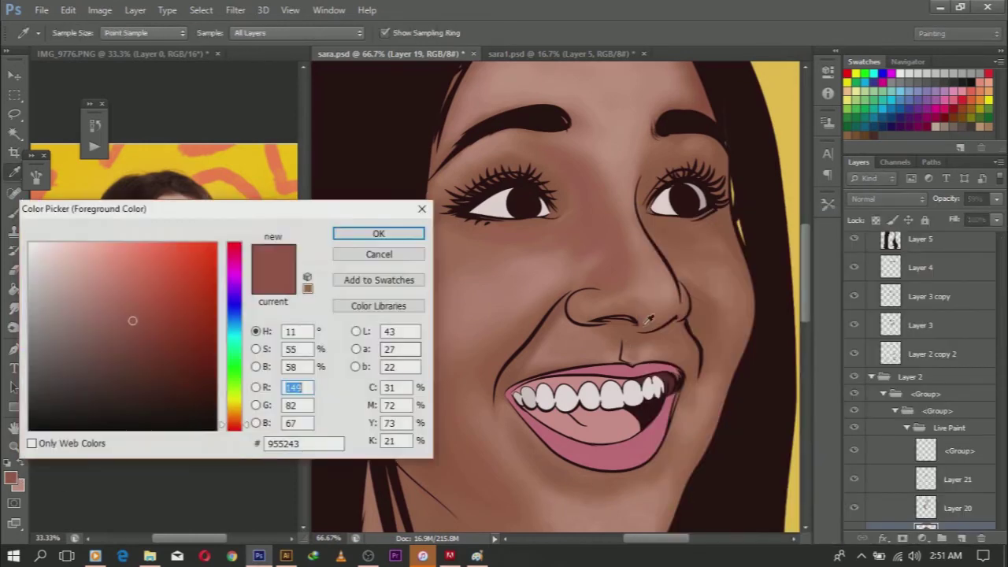
{"action": "left_click", "coordinate": [142, 333]}
{"action": "left_click", "coordinate": [380, 231]}
{"action": "right_click", "coordinate": [639, 207]}
{"action": "left_click_drag", "start_coordinate": [688, 236], "coordinate": [696, 237]}
{"action": "left_click", "coordinate": [961, 538]}
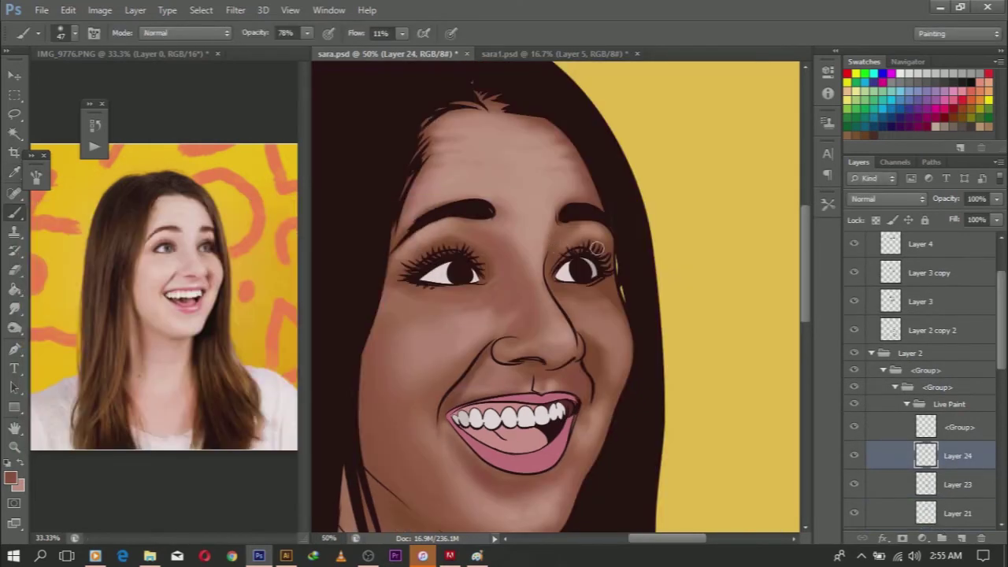
- Try darker and lighter browns, then settle on a colour with a 60 px brush
{"action": "left_click", "coordinate": [11, 477]}
{"action": "left_click", "coordinate": [11, 477]}
{"action": "right_click", "coordinate": [603, 207]}
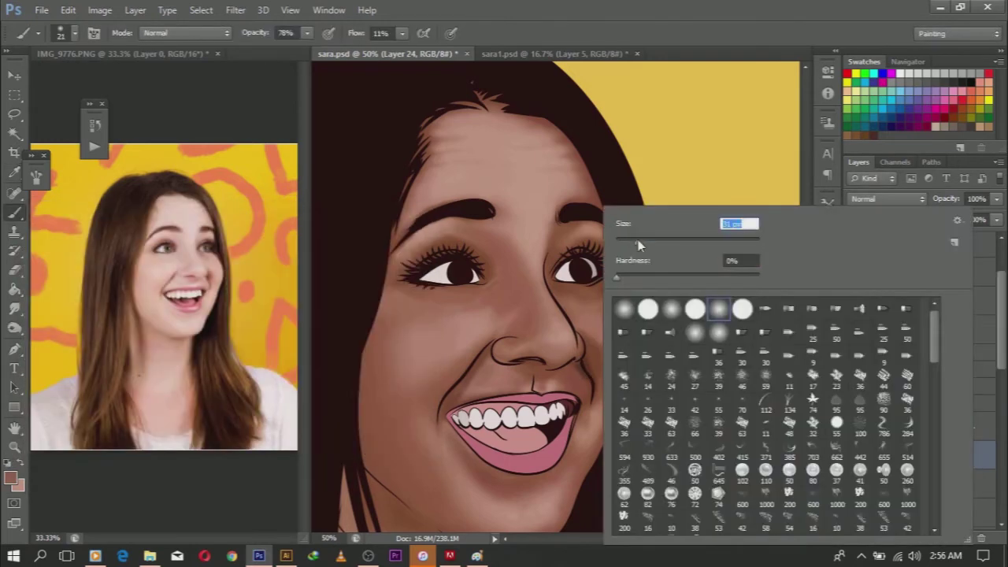
{"action": "left_click", "coordinate": [11, 477]}
{"action": "left_click", "coordinate": [380, 231]}
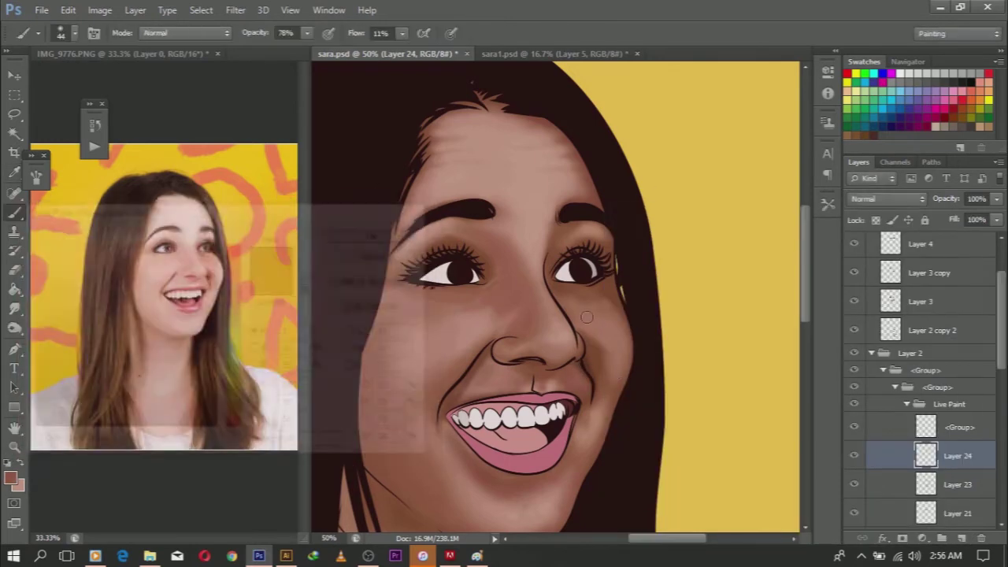
{"action": "right_click", "coordinate": [636, 206]}
{"action": "type", "text": "60"}
{"action": "key", "text": "Return"}
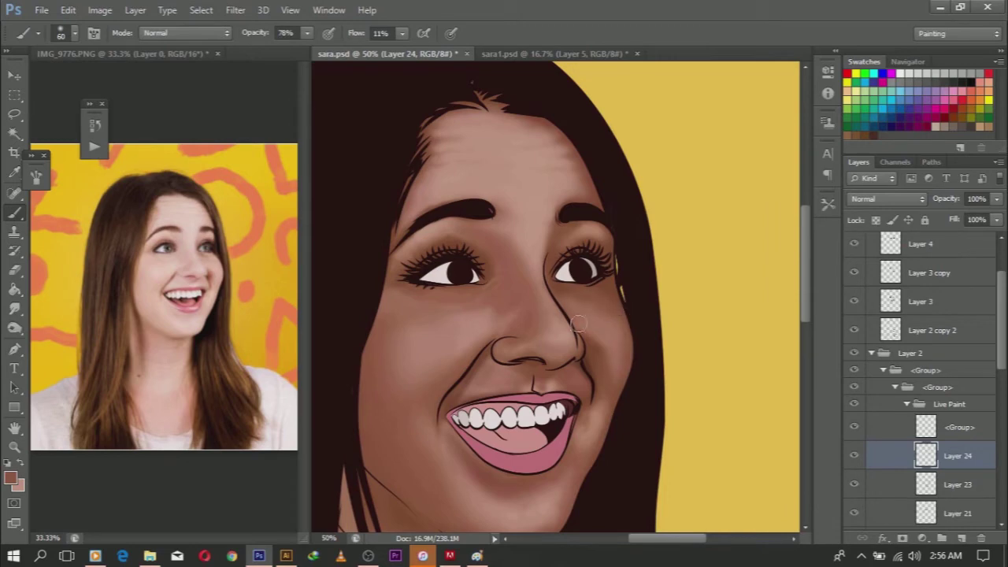
- Switch to a lighter peach skin tone with a 27 px brush
{"action": "left_click", "coordinate": [12, 478]}
{"action": "left_click", "coordinate": [396, 231]}
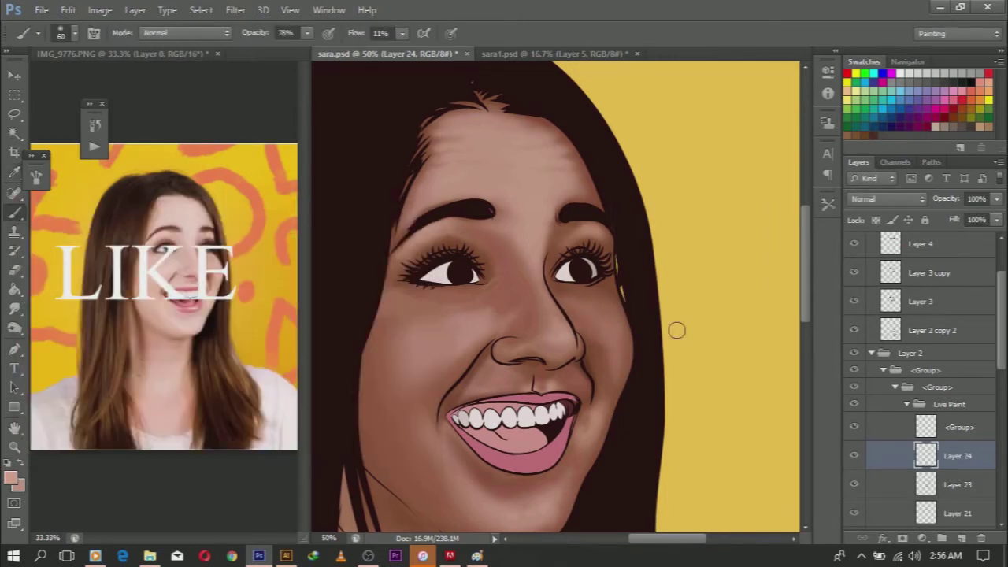
{"action": "right_click", "coordinate": [615, 331]}
{"action": "type", "text": "27"}
{"action": "key", "text": "Return"}
- On a new layer, pick a darker shading colour with a 43 px brush
{"action": "key", "text": "ctrl+shift+alt+n"}
{"action": "left_click", "coordinate": [11, 477]}
{"action": "left_click", "coordinate": [394, 231]}
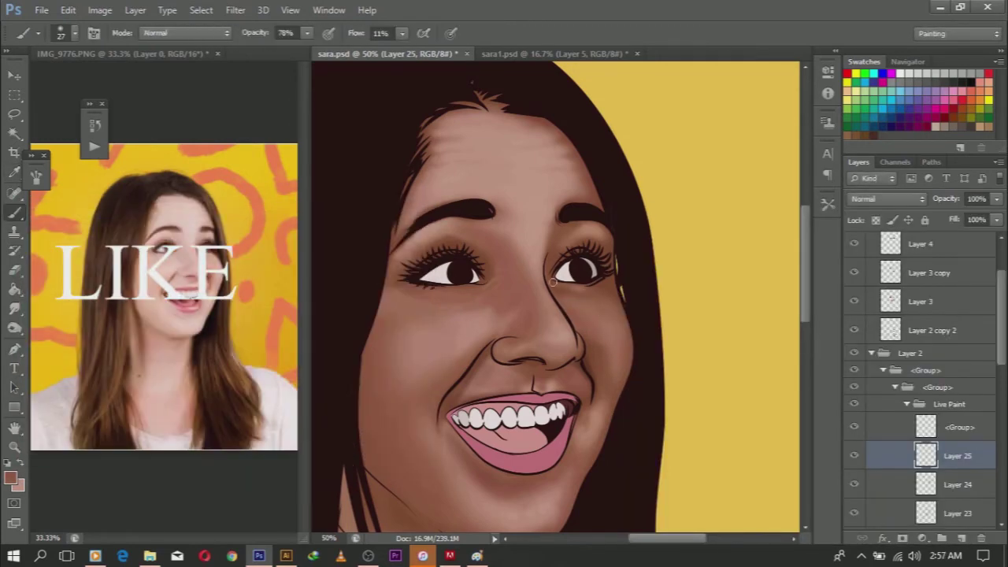
{"action": "right_click", "coordinate": [485, 343]}
{"action": "type", "text": "43"}
{"action": "key", "text": "Return"}
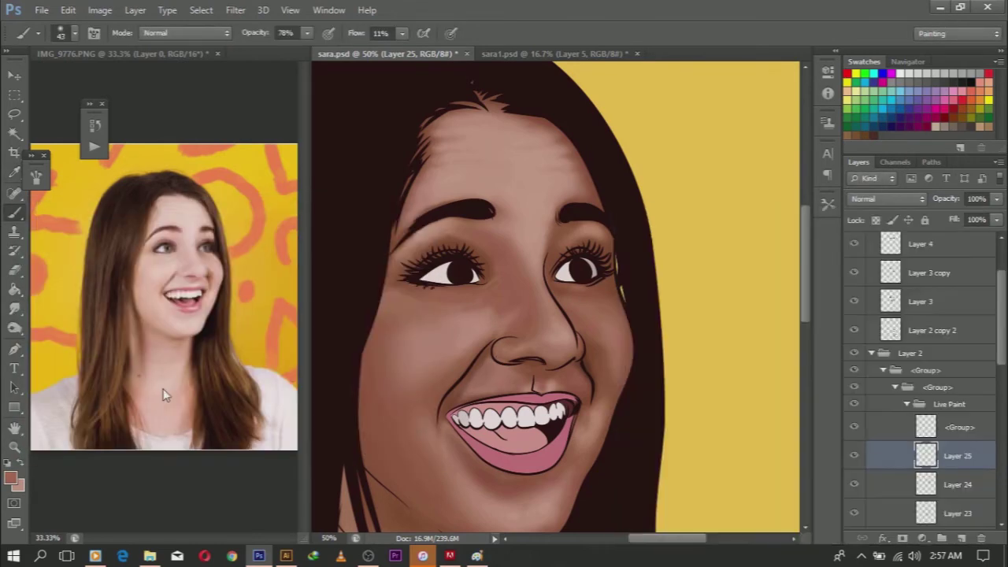
- Pick a lighter pinkish skin tone and set the brush to 64 px
{"action": "scroll", "coordinate": [808, 246], "scroll_direction": "down", "scroll_amount": 3}
{"action": "left_click", "coordinate": [11, 477]}
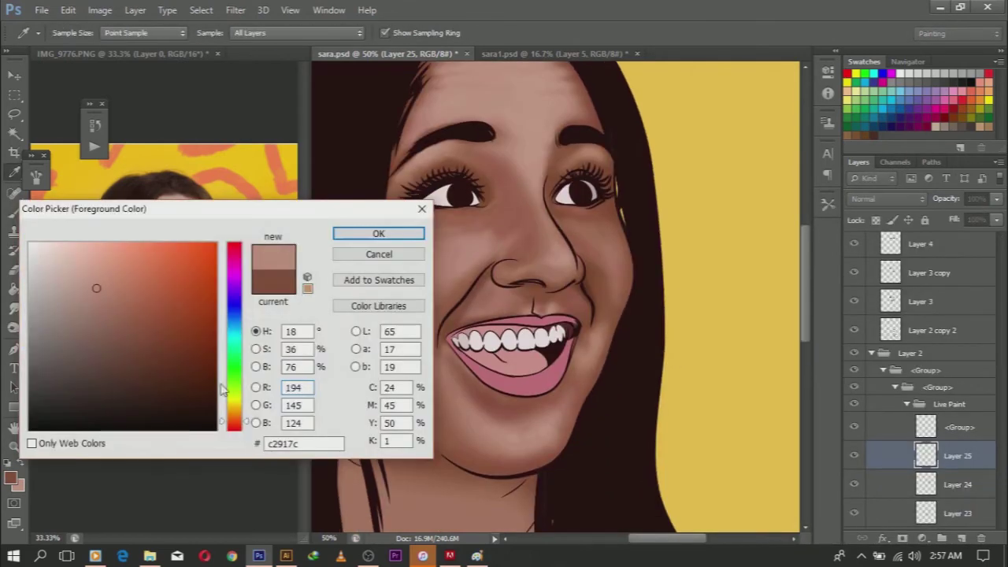
{"action": "left_click", "coordinate": [394, 231]}
{"action": "right_click", "coordinate": [637, 206]}
{"action": "type", "text": "64"}
{"action": "key", "text": "Return"}
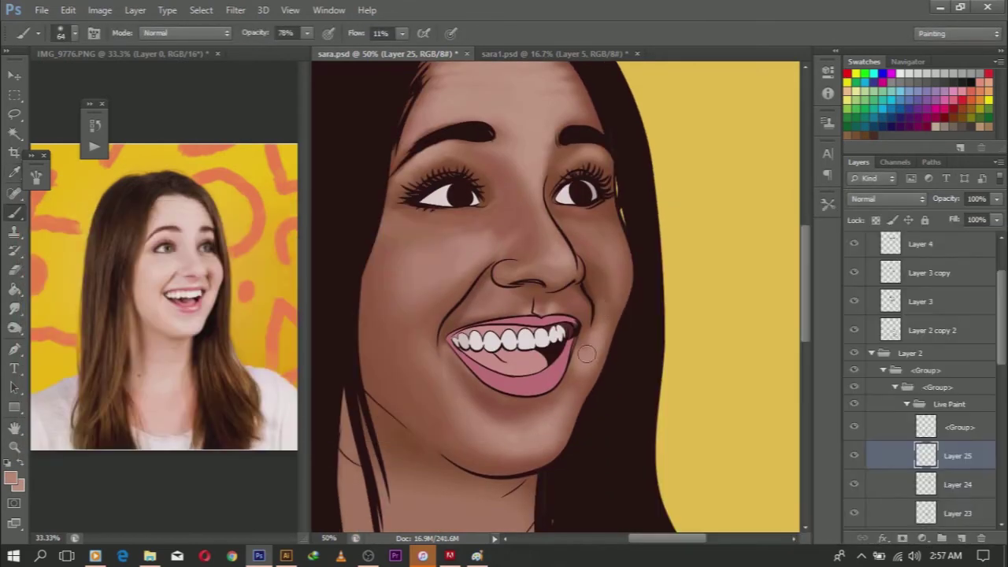
- Choose and confirm a new skin tone in the Color Picker
{"action": "left_click", "coordinate": [11, 477]}
{"action": "left_click", "coordinate": [127, 319]}
{"action": "left_click", "coordinate": [379, 231]}
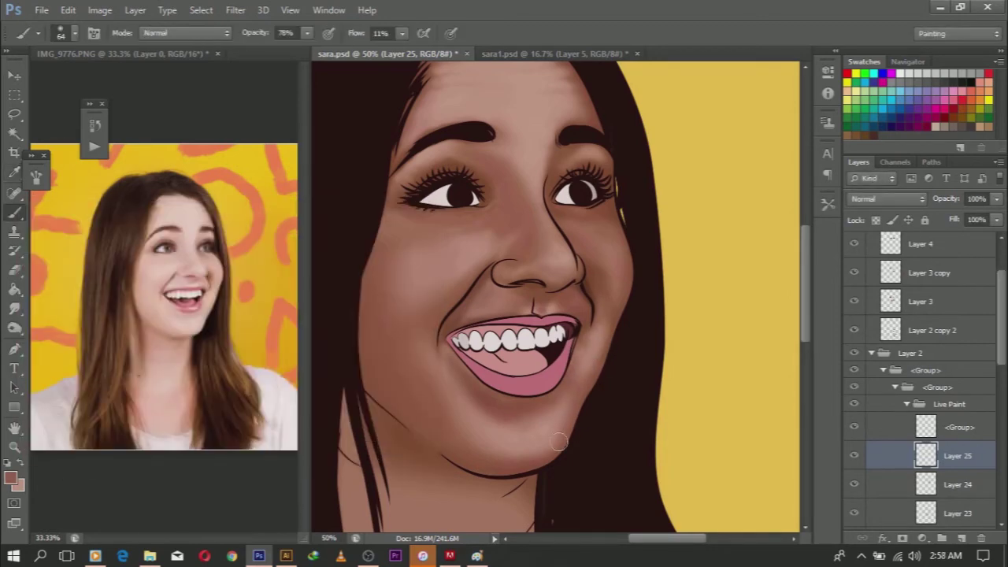
{"action": "left_click", "coordinate": [11, 479]}
{"action": "left_click", "coordinate": [383, 232]}
- Zoom out to the whole portrait, sample a skin colour, and pick a darker brown
{"action": "key", "text": "b"}
{"action": "key", "text": "ctrl+minus"}
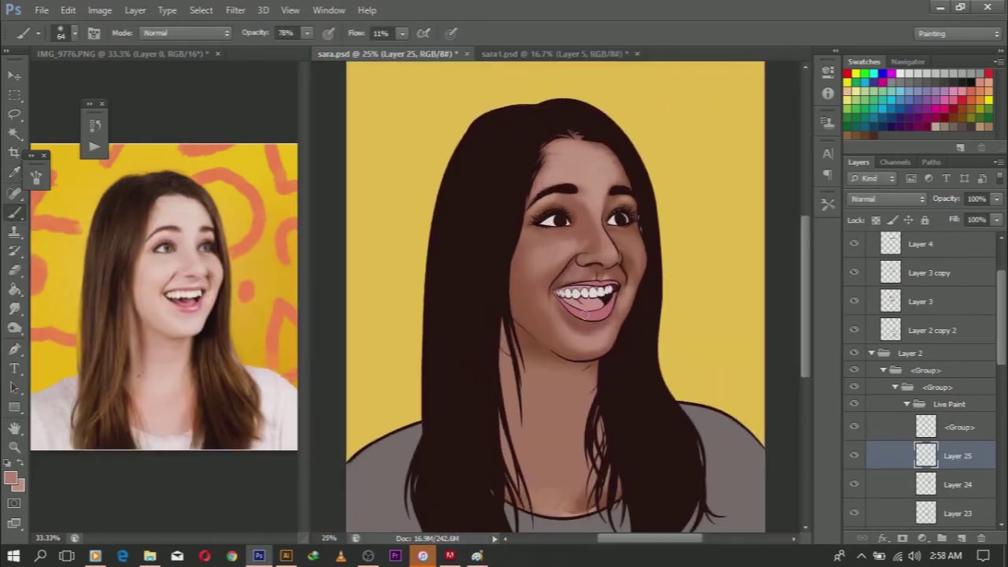
{"action": "left_click", "coordinate": [11, 477]}
{"action": "left_click", "coordinate": [379, 231]}
{"action": "left_click", "coordinate": [11, 478]}
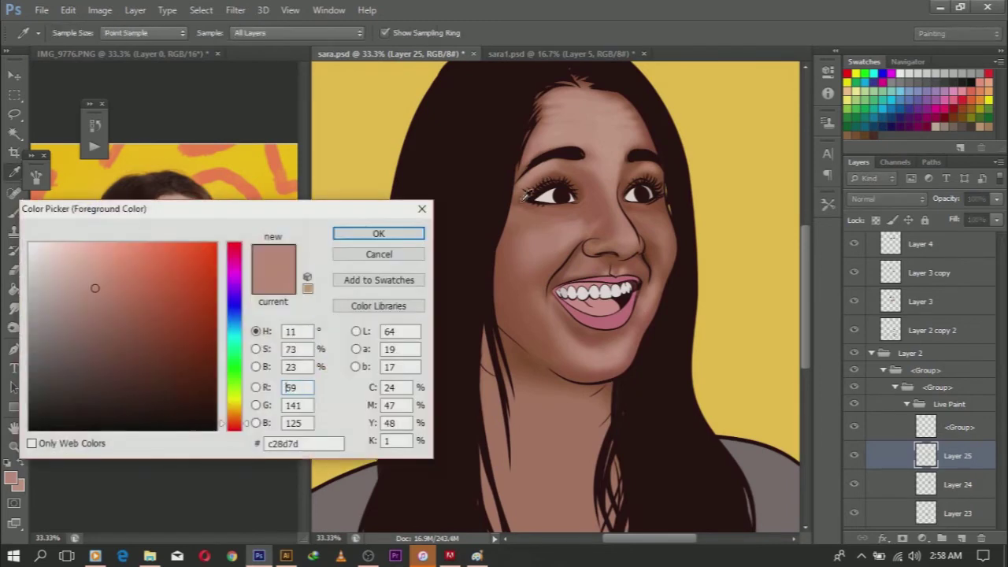
{"action": "left_click", "coordinate": [379, 232]}
{"action": "left_click", "coordinate": [11, 477]}
{"action": "left_click", "coordinate": [175, 378]}
{"action": "left_click", "coordinate": [379, 231]}
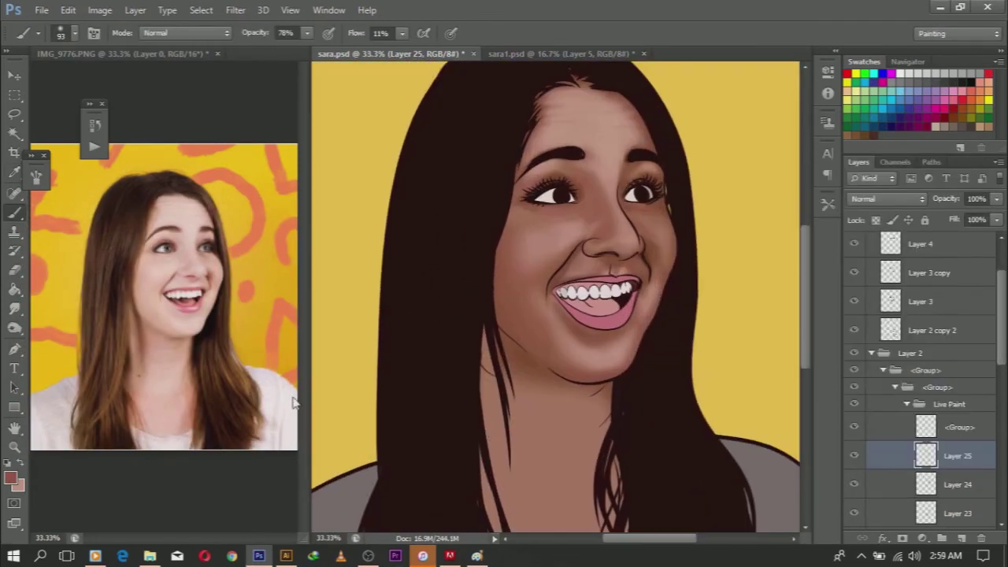
- Add a new layer for neck shading and choose its shading colour
{"action": "right_click", "coordinate": [530, 243]}
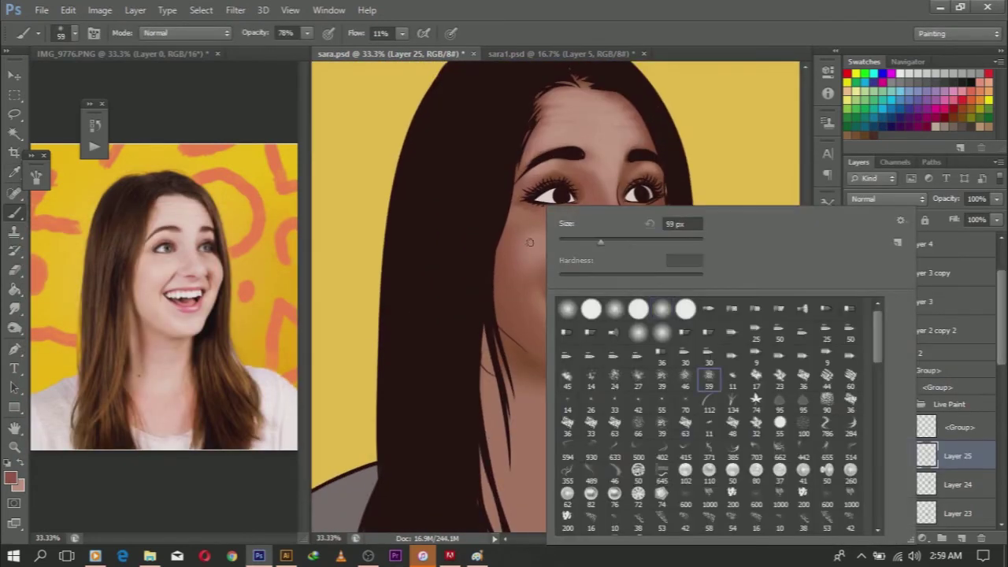
{"action": "key", "text": "Escape"}
{"action": "left_click", "coordinate": [962, 538]}
{"action": "left_click", "coordinate": [11, 477]}
{"action": "left_click", "coordinate": [379, 231]}
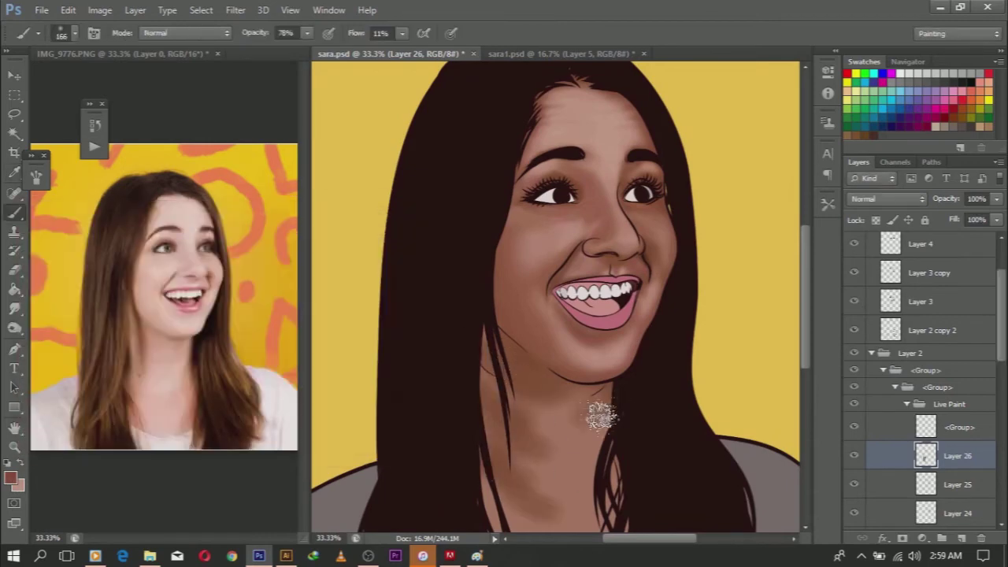
{"action": "scroll", "coordinate": [601, 425], "scroll_direction": "down", "scroll_amount": 2}
{"action": "left_click", "coordinate": [11, 477]}
{"action": "left_click", "coordinate": [371, 231]}
{"action": "left_click_drag", "start_coordinate": [401, 33], "coordinate": [394, 53]}
- Set the brush flow to 4%, then 8%, and pick a slightly different brown
{"action": "left_click", "coordinate": [11, 477]}
{"action": "left_click", "coordinate": [575, 349]}
{"action": "key", "text": "Return"}
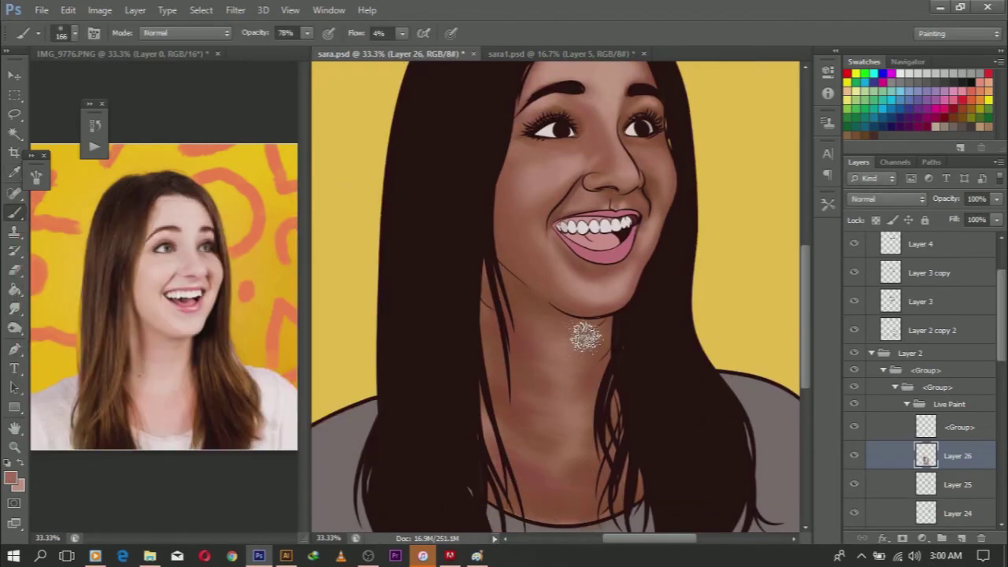
{"action": "left_click", "coordinate": [11, 477]}
{"action": "left_click", "coordinate": [379, 231]}
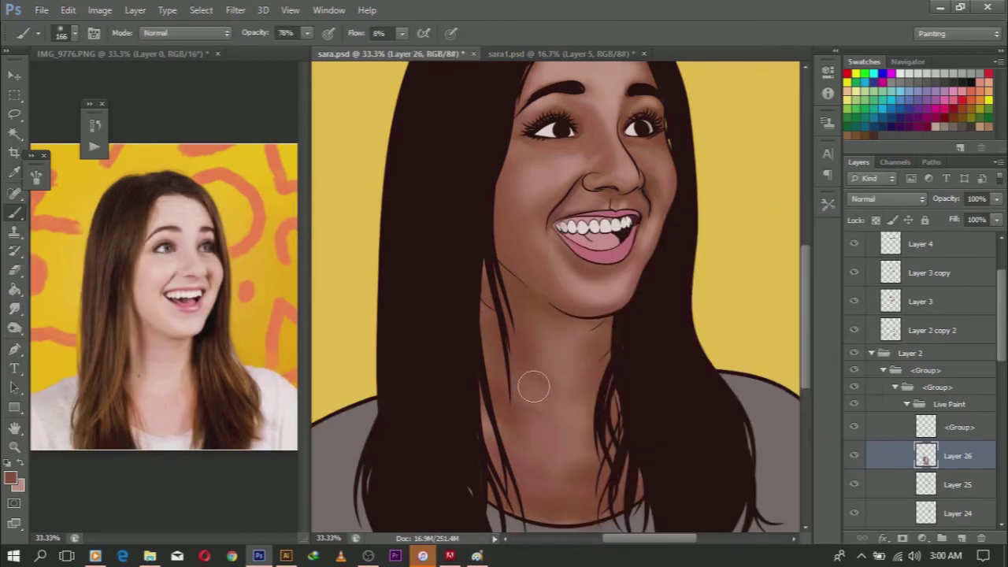
- Confirm a brown shade on a new layer and resize the soft brush for the neck
{"action": "left_click", "coordinate": [11, 477]}
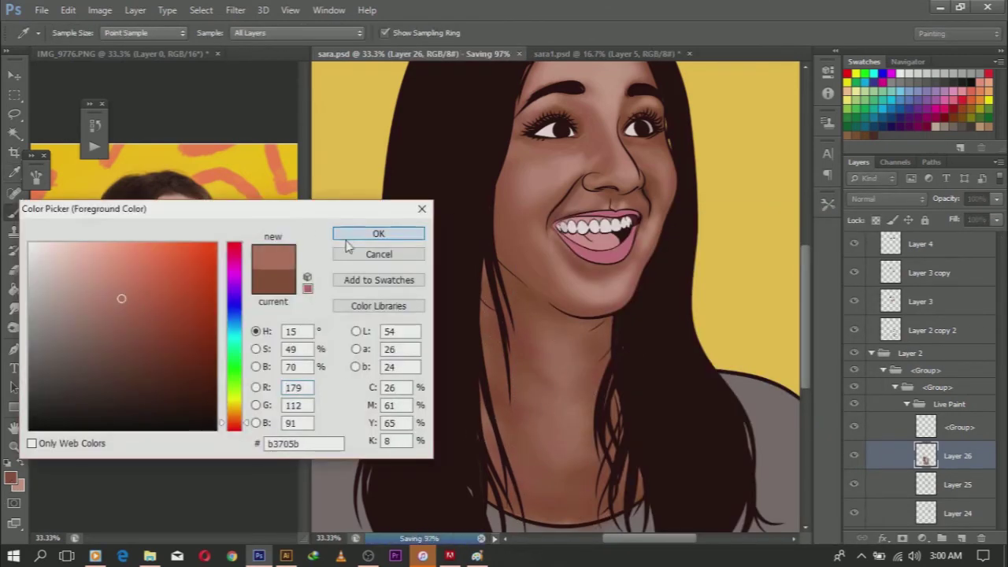
{"action": "left_click", "coordinate": [379, 232]}
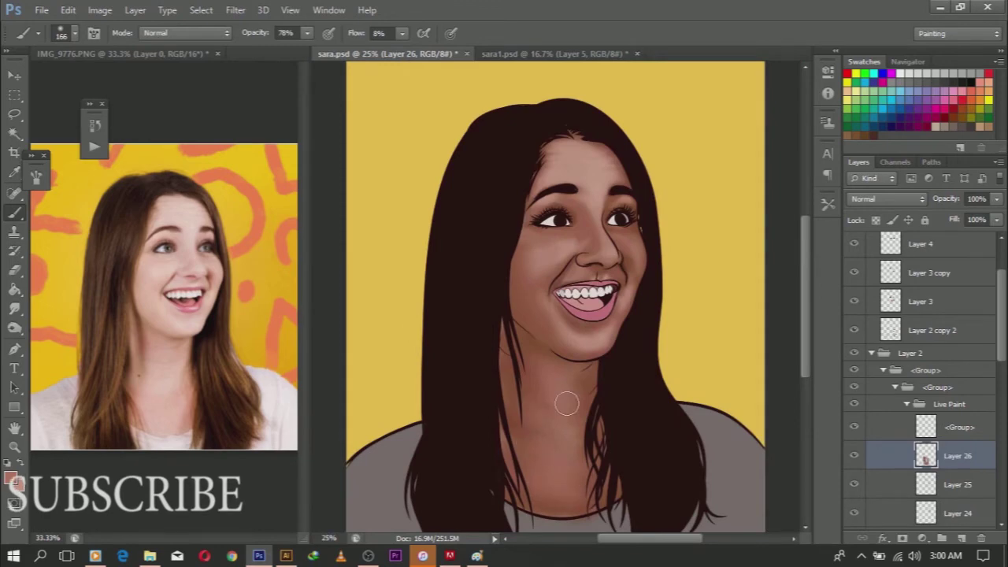
{"action": "left_click", "coordinate": [11, 477]}
{"action": "key", "text": "Return"}
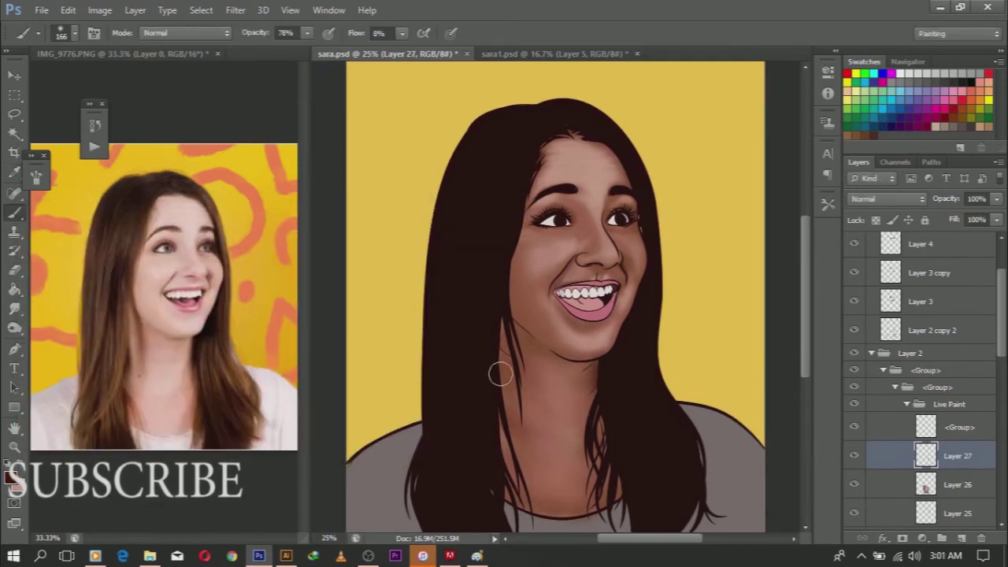
{"action": "right_click", "coordinate": [605, 441]}
{"action": "key", "text": "Return"}
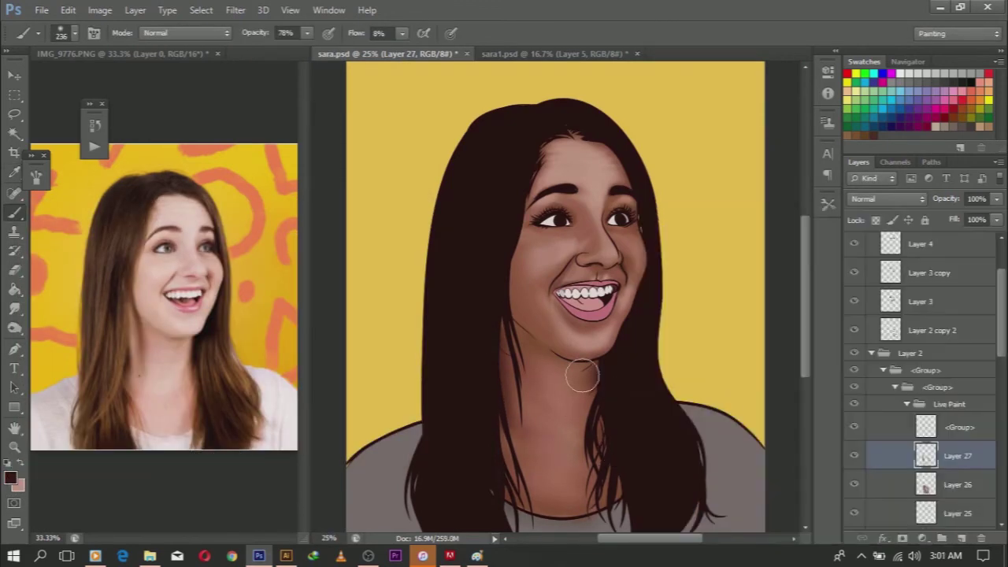
{"action": "right_click", "coordinate": [525, 347]}
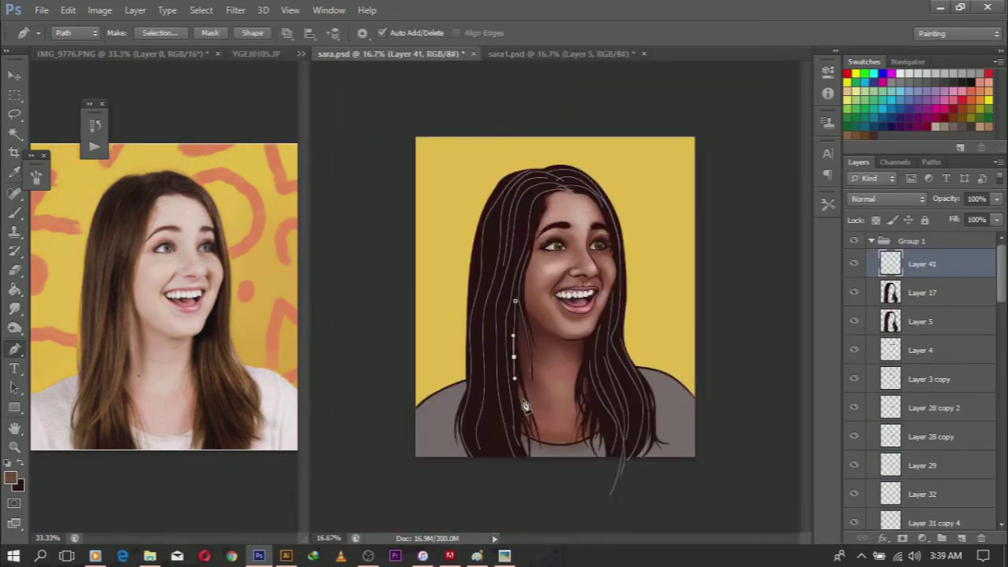
- Stroke the hair-strand paths with the brush for light highlights, then delete the guide paths
{"action": "right_click", "coordinate": [579, 400]}
{"action": "left_click", "coordinate": [612, 160]}
{"action": "left_click", "coordinate": [602, 188]}
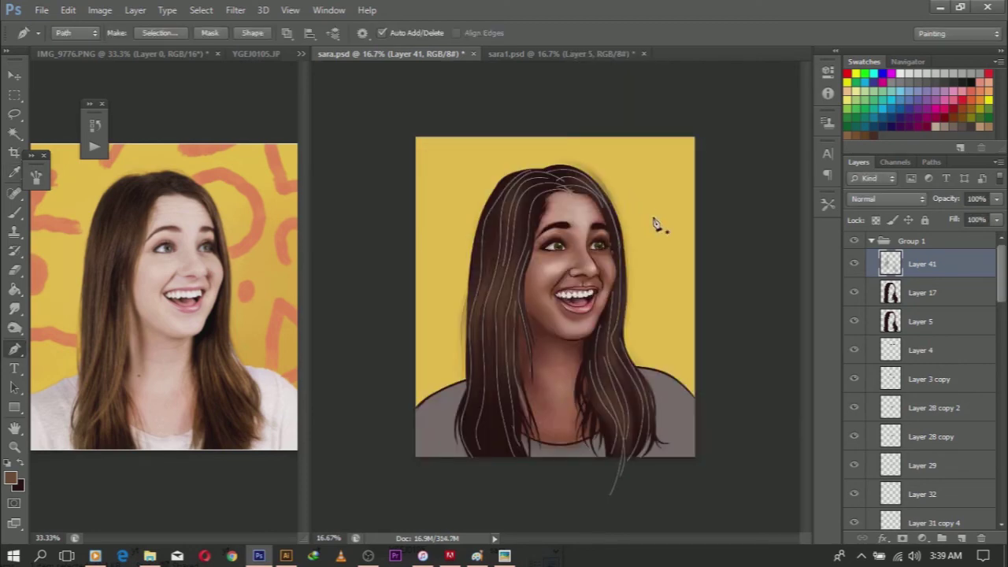
{"action": "right_click", "coordinate": [653, 225]}
{"action": "left_click", "coordinate": [684, 320]}
{"action": "left_click", "coordinate": [601, 187]}
{"action": "right_click", "coordinate": [647, 206]}
{"action": "left_click", "coordinate": [686, 230]}
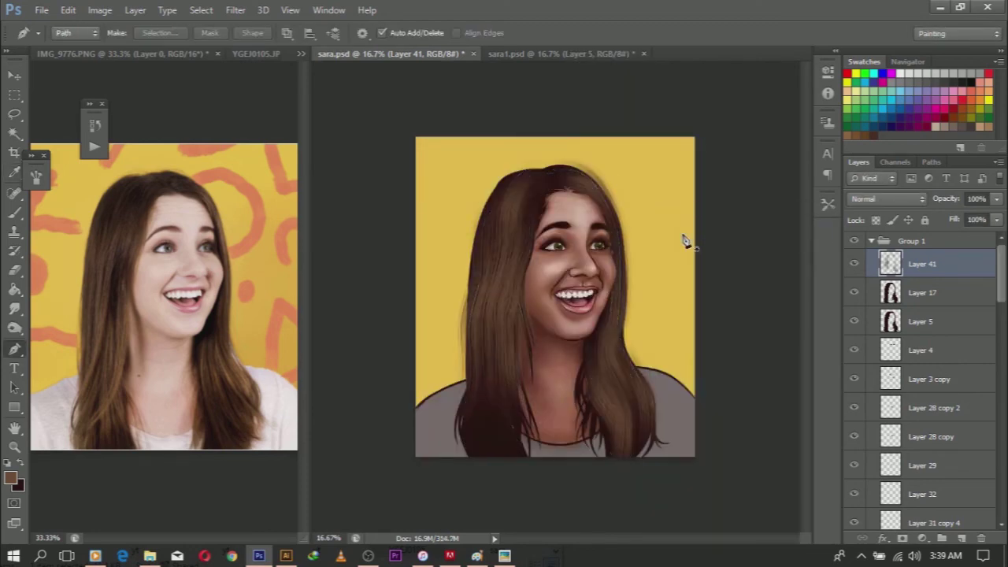